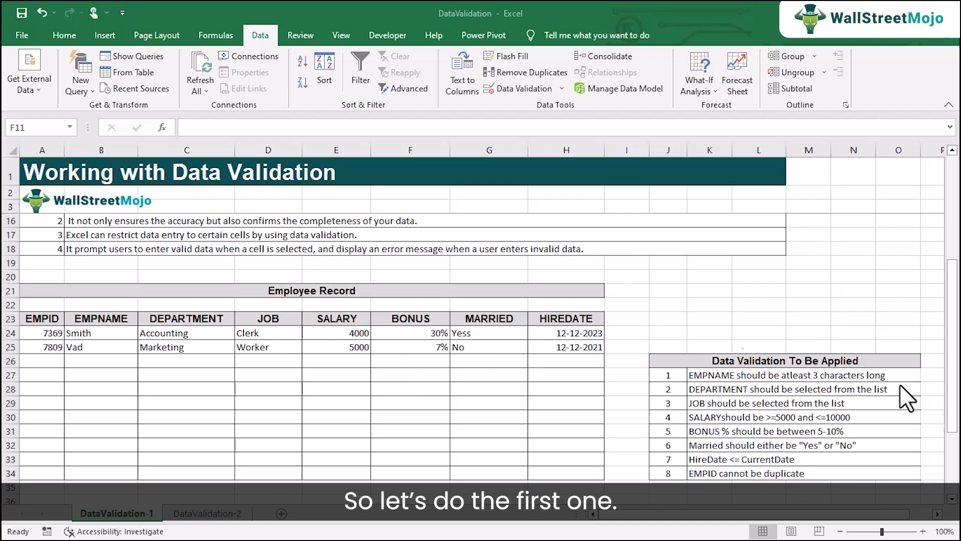
- Restrict the EMPNAME cells B24:B34 with data validation to a text length greater than or equal to 3
click(93, 333)
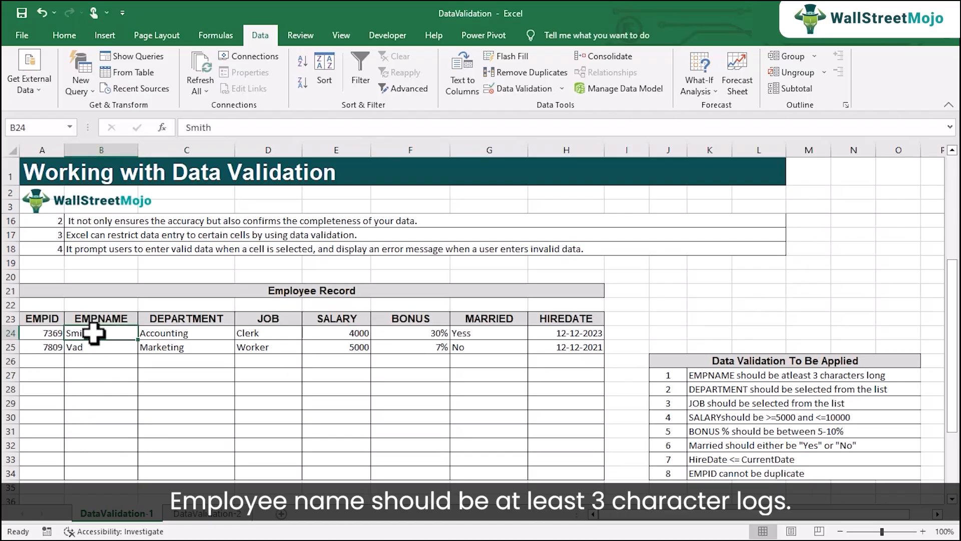
drag(94, 336, 104, 465)
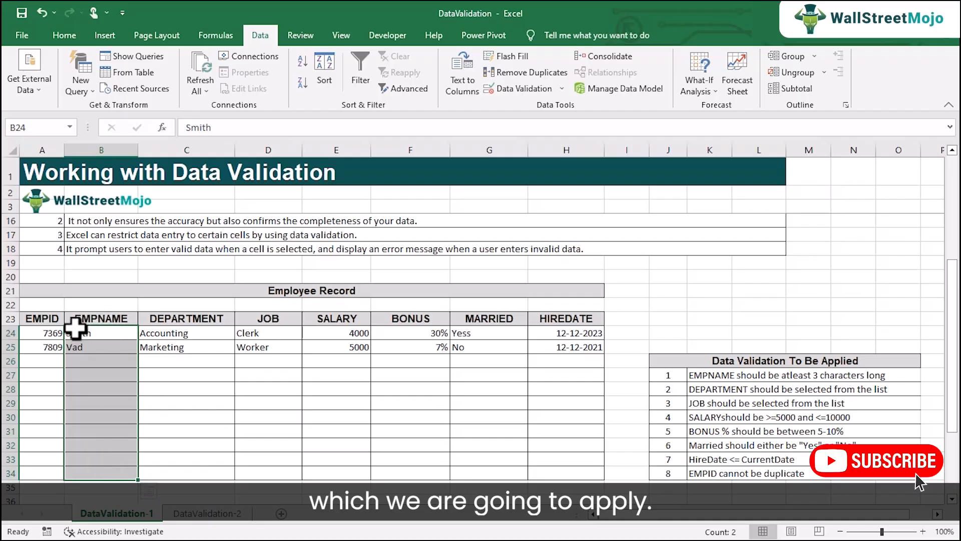
click(513, 90)
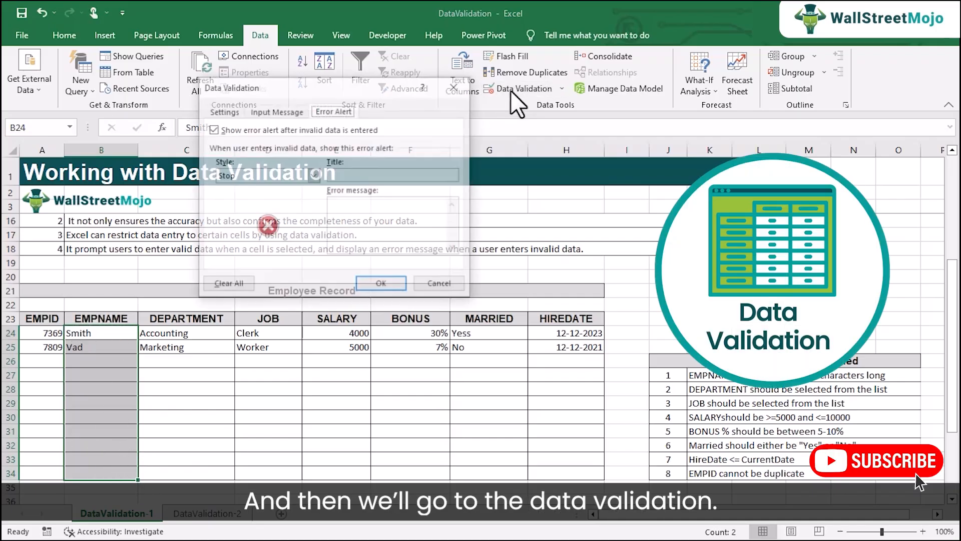
click(224, 111)
click(316, 157)
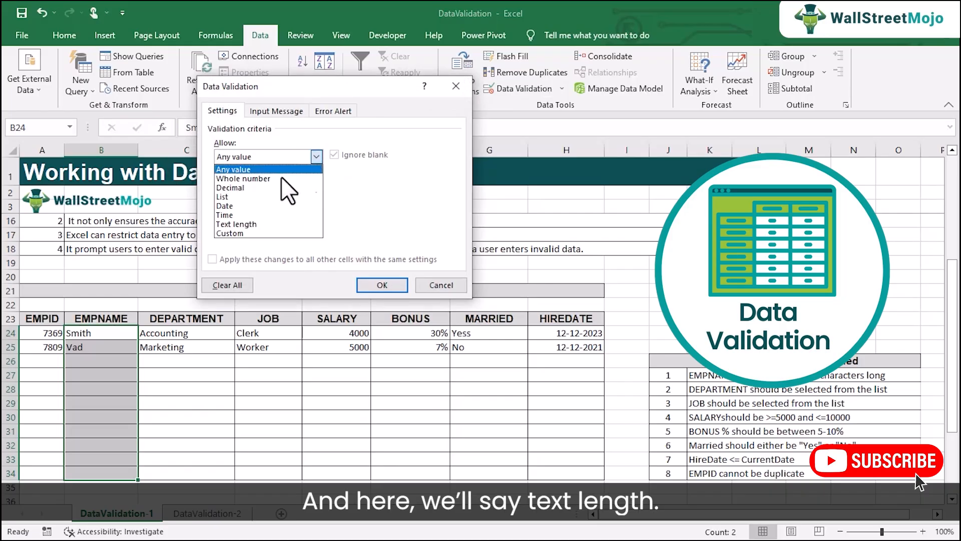
click(240, 223)
click(316, 185)
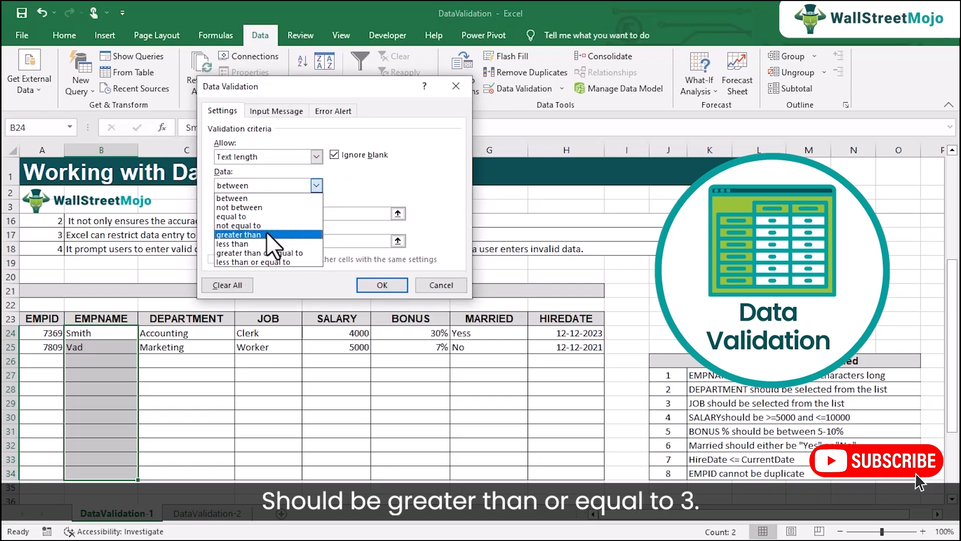
click(264, 252)
click(245, 214)
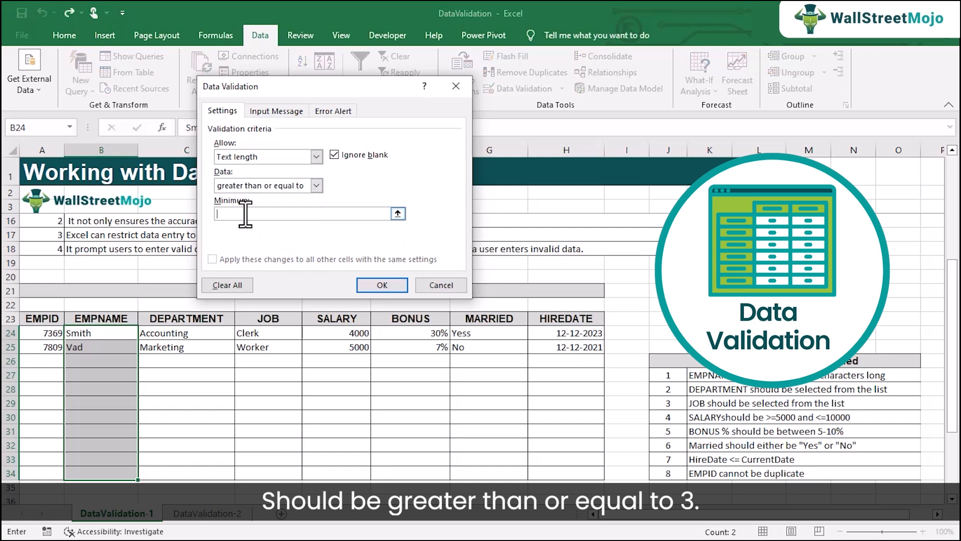
text(3)
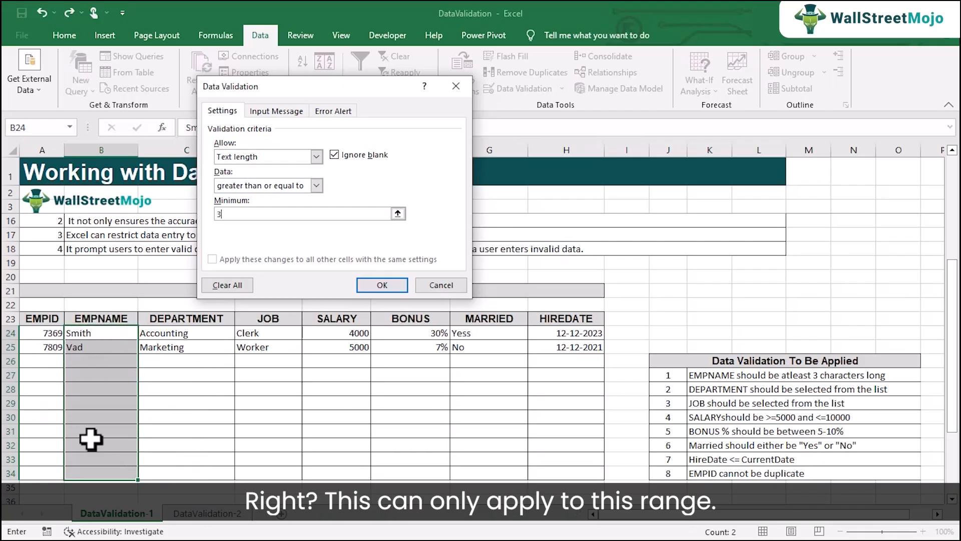
click(369, 286)
- Test the text length rule by trying to enter "aw" in cell B26, retry it once and cancel the entry
click(104, 361)
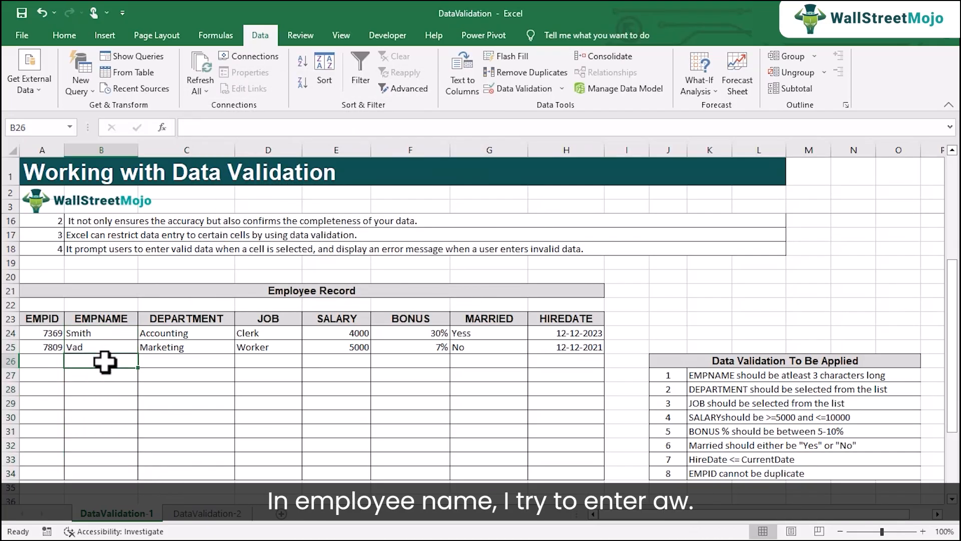
text(aw)
key(Return)
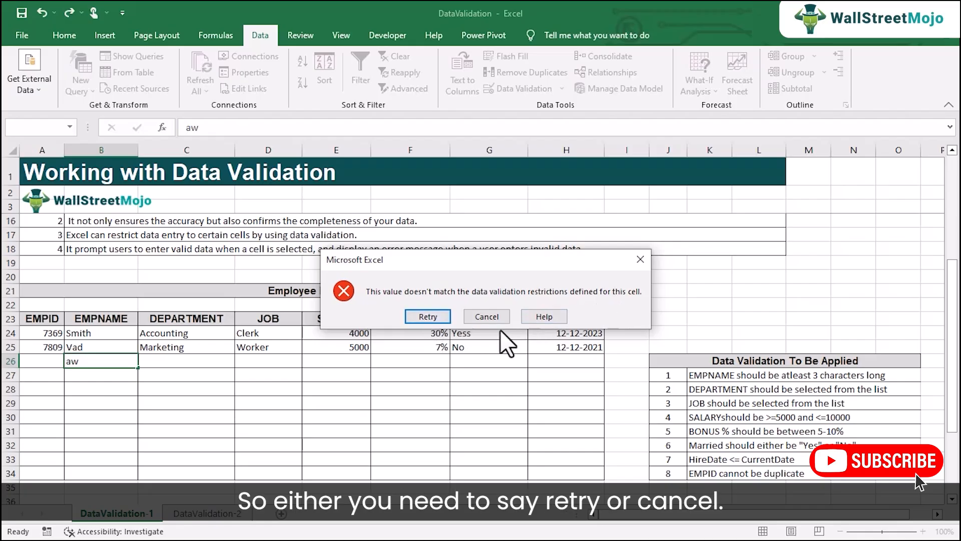
click(430, 320)
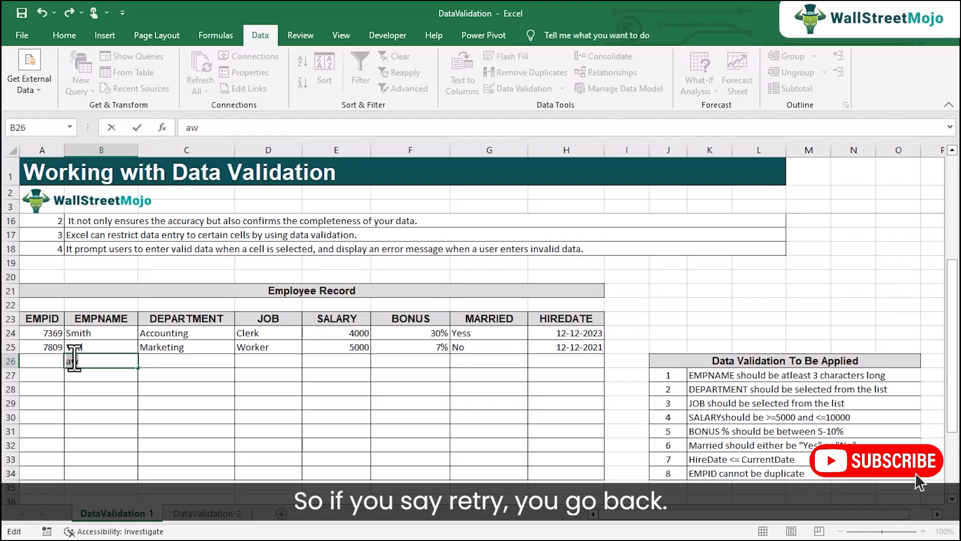
key(Return)
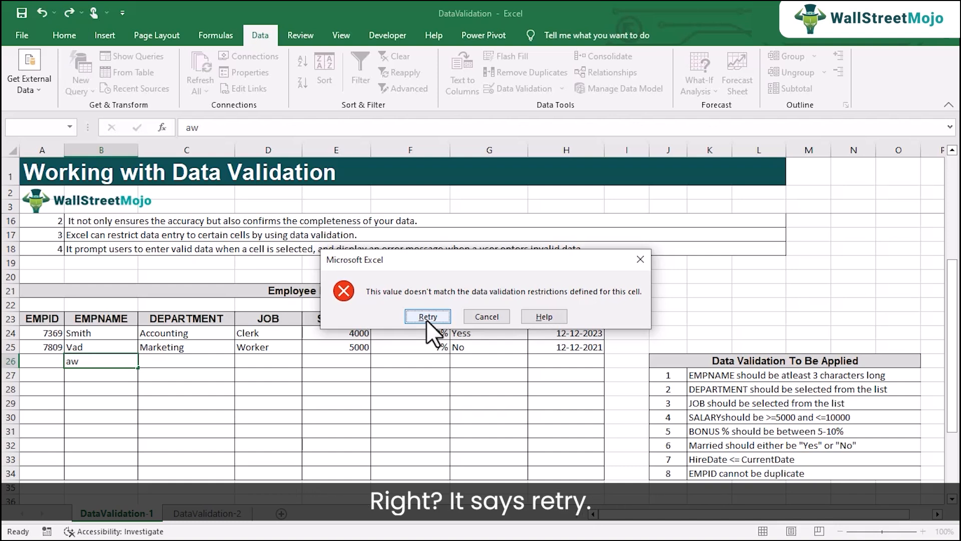
click(485, 314)
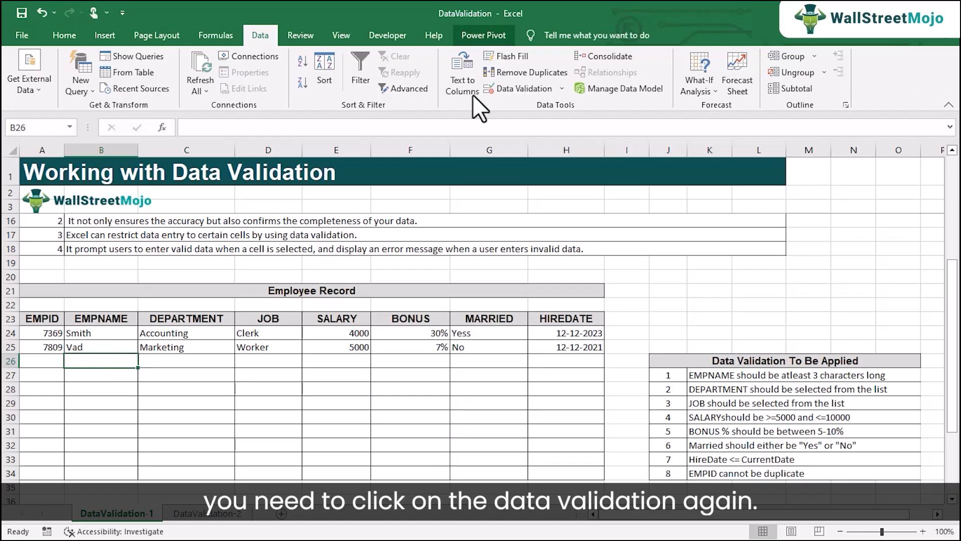
click(562, 89)
click(563, 101)
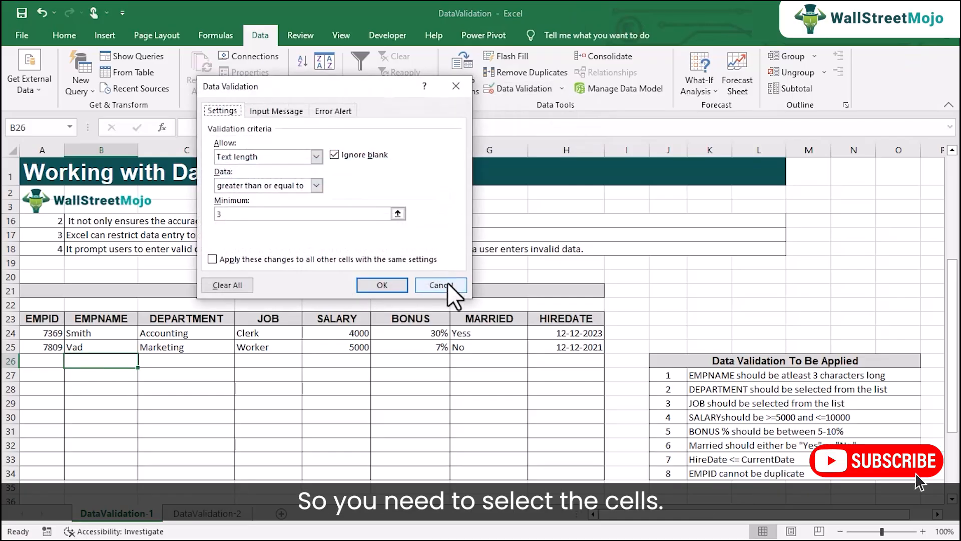
click(447, 285)
- Add an input message to B24:B34 titled "Data Validation" reading "Employee Name should have atleast 3 characters"
drag(99, 335, 91, 472)
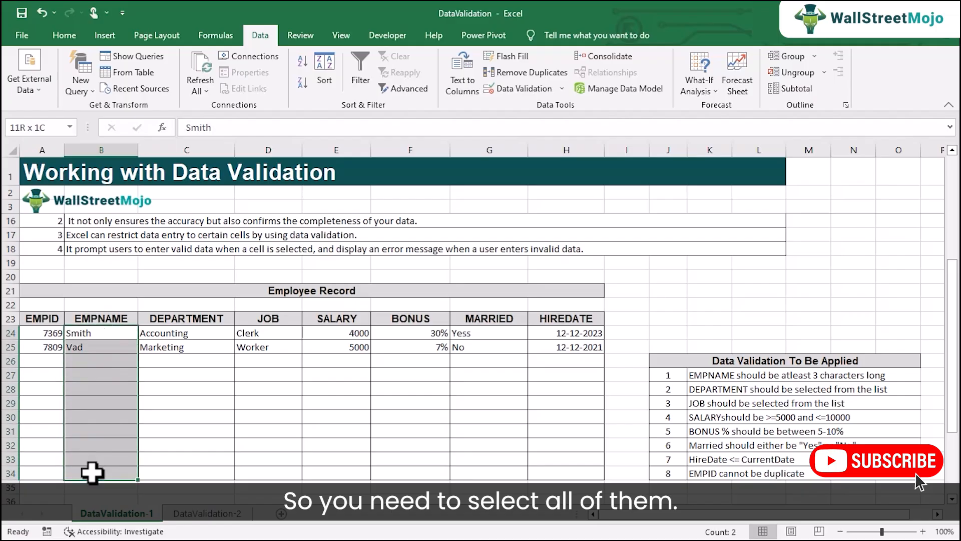
click(513, 91)
click(293, 108)
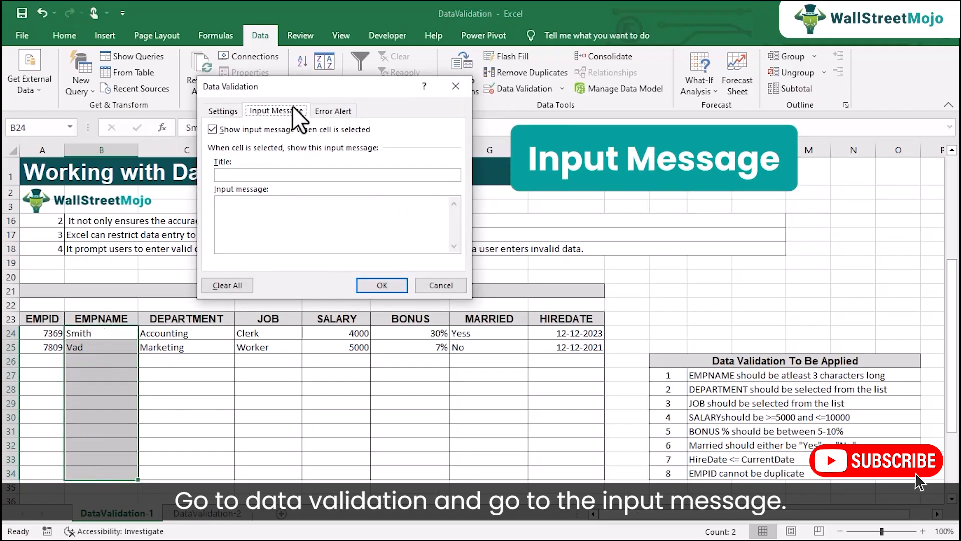
click(264, 175)
text(Data Validation)
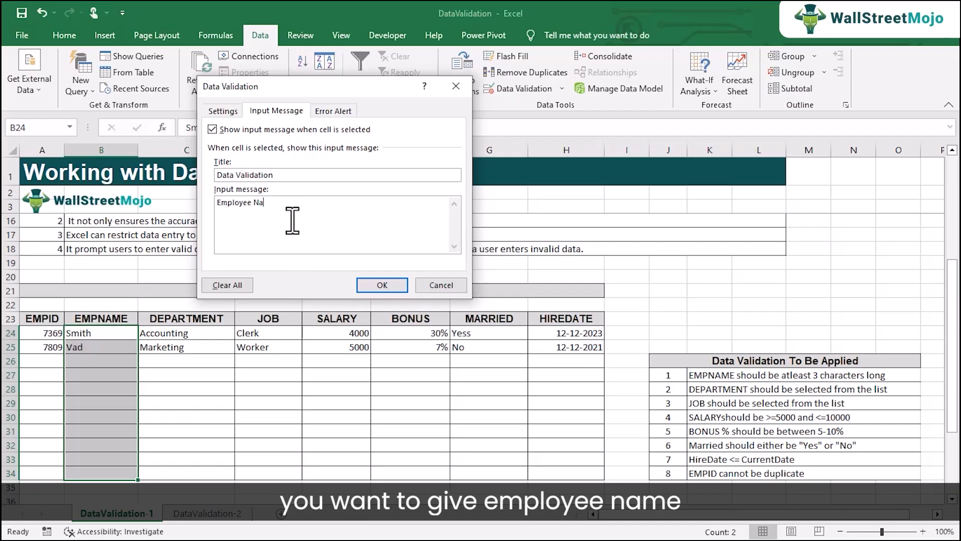
text(shoul)
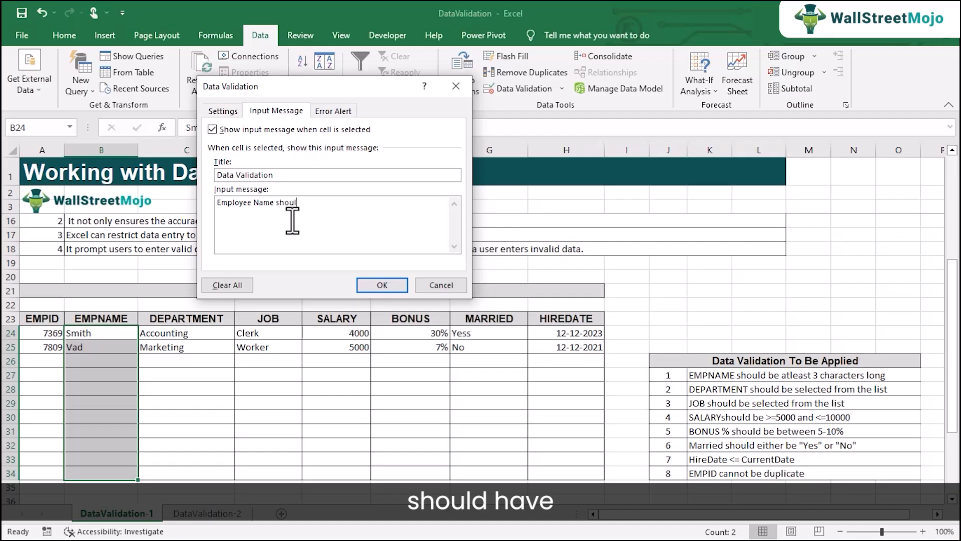
text(d have atleast 3)
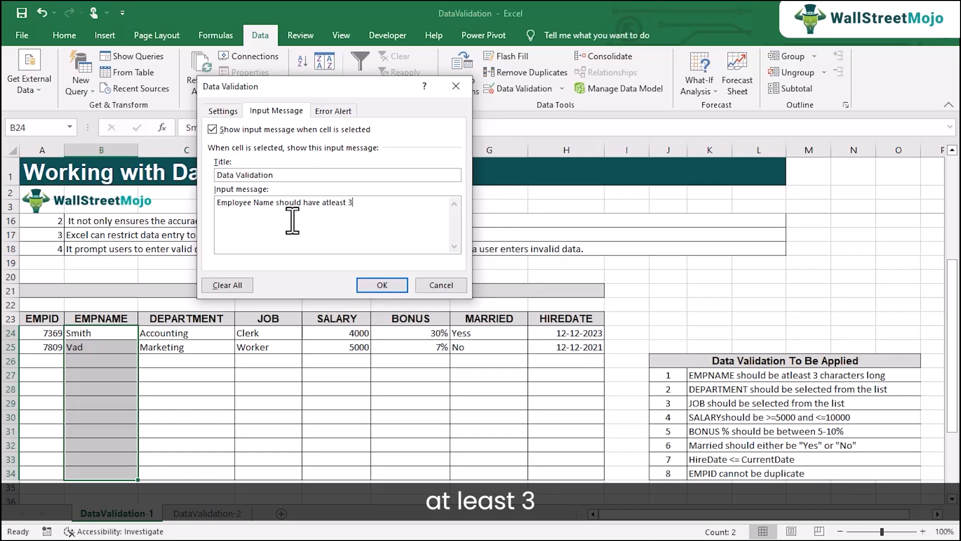
text( characters)
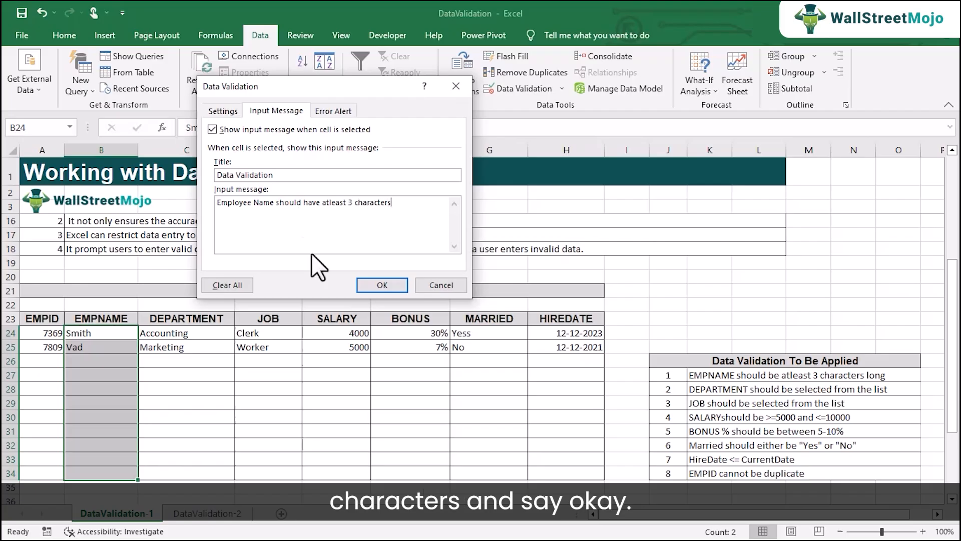
click(382, 285)
- Check the input message on cell B26 and try to enter 23 there, then cancel the entry
click(378, 363)
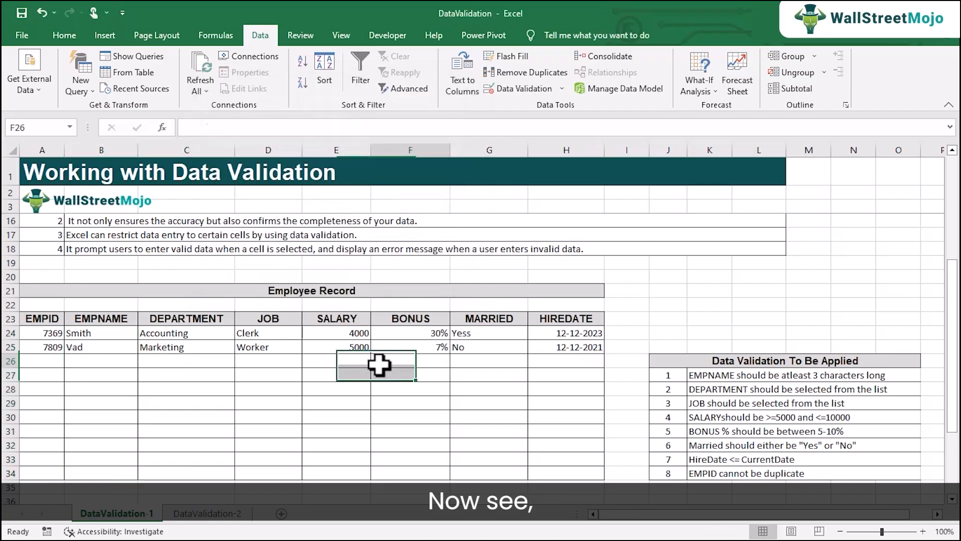
click(82, 367)
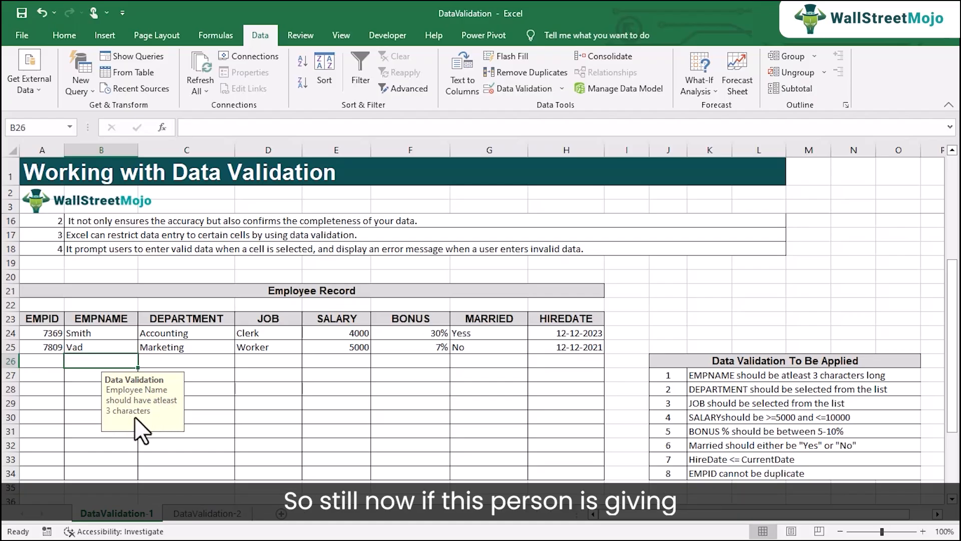
text(23)
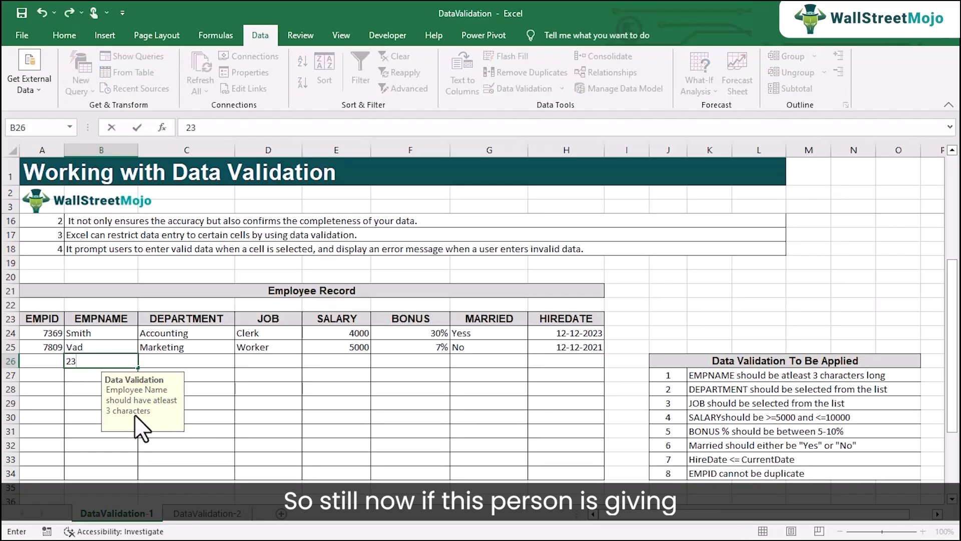
key(Return)
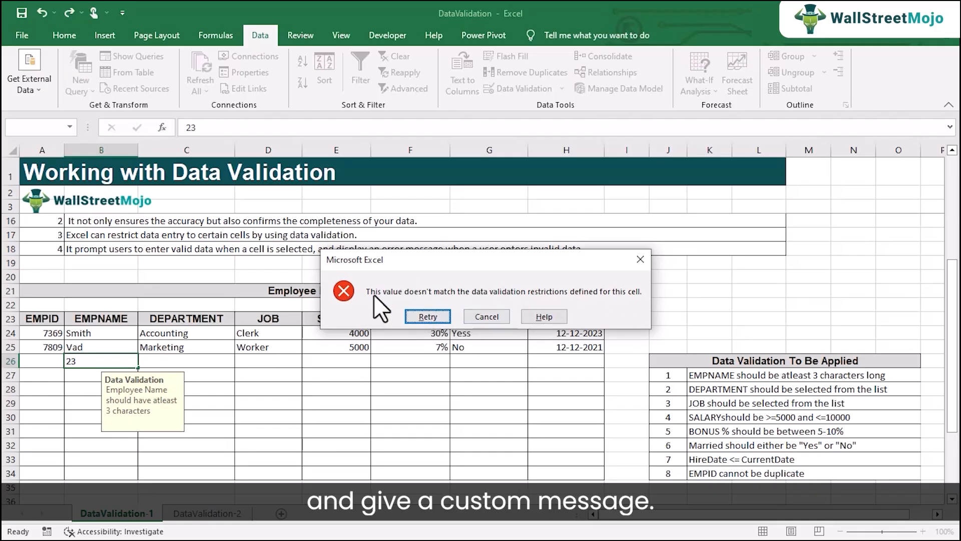
click(436, 314)
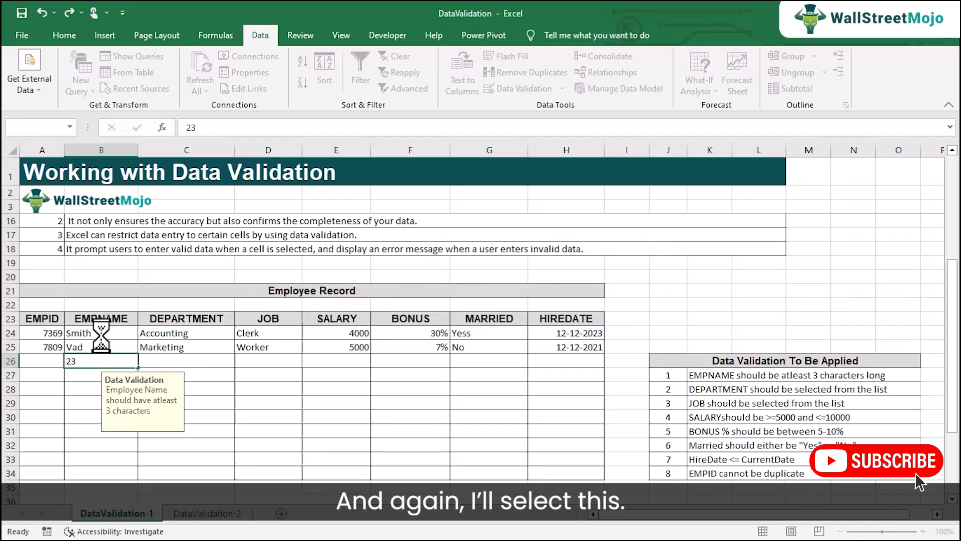
click(105, 340)
click(487, 317)
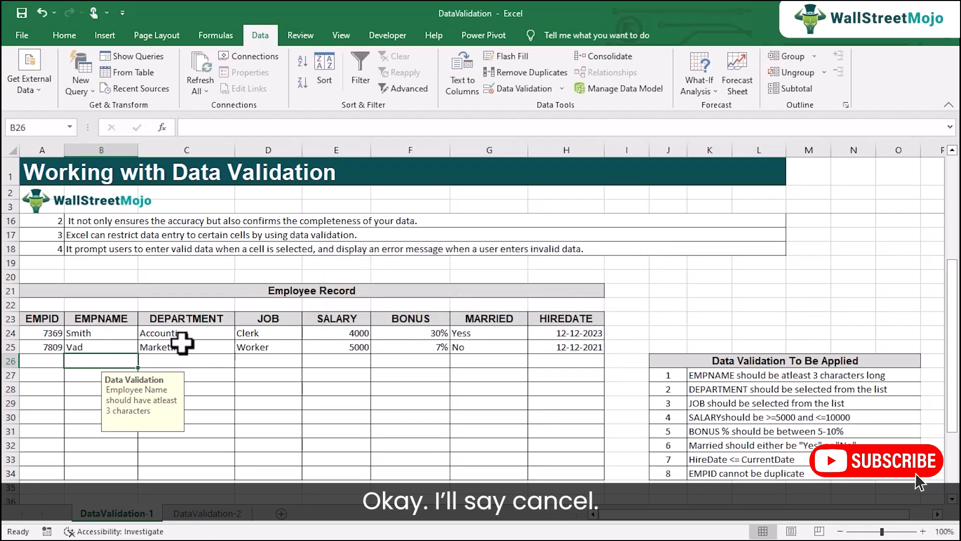
- Add an error alert to B24:B34 titled "Data Validation" with the error message "Invalid Employee Name"
drag(107, 334, 98, 473)
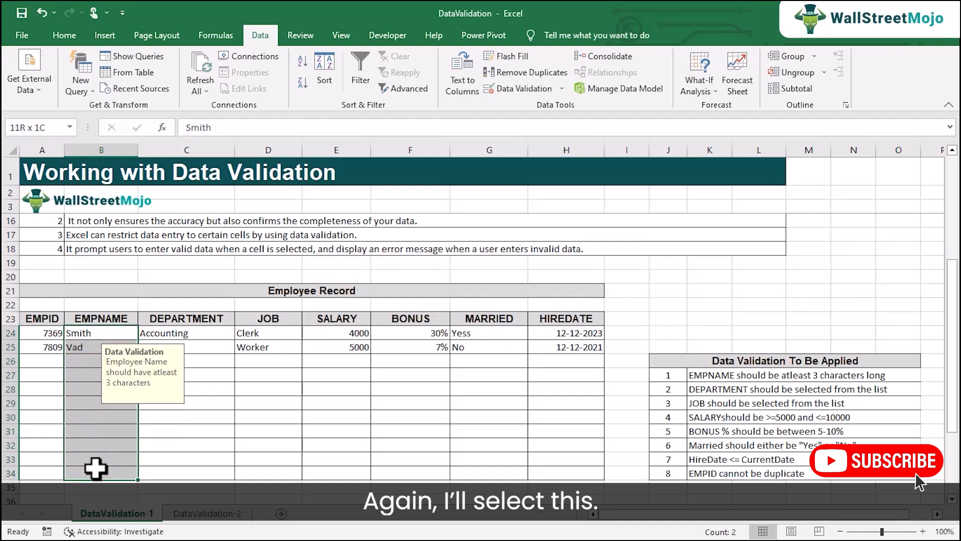
click(521, 88)
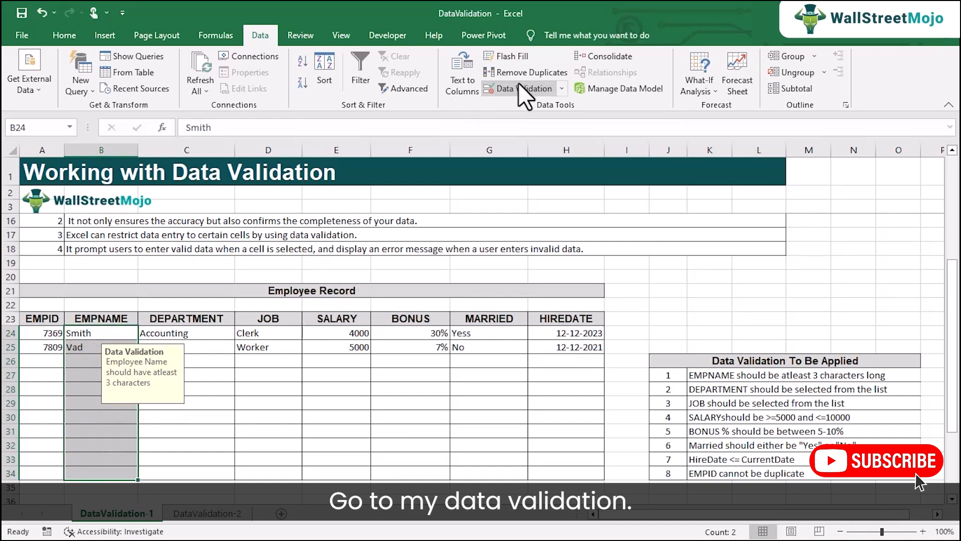
click(343, 113)
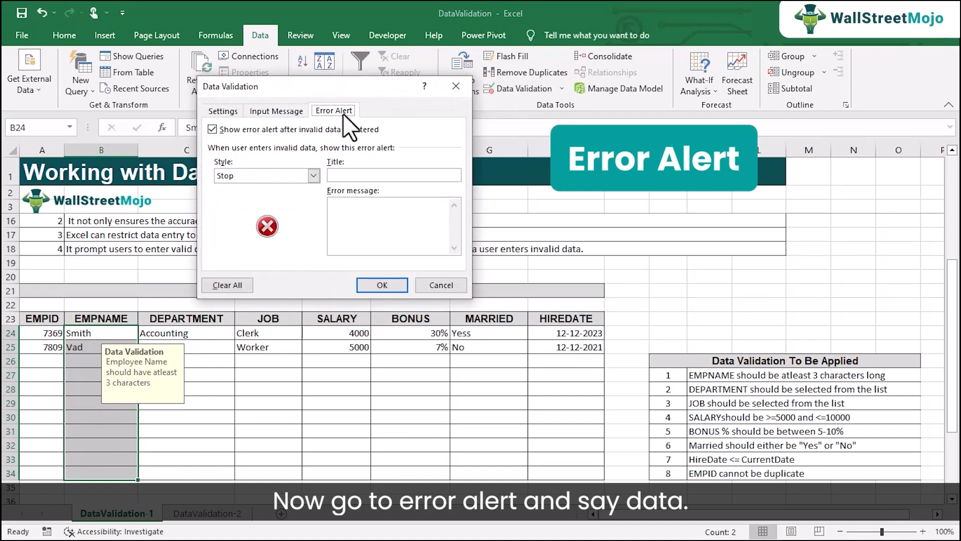
click(348, 175)
text(Data Vali)
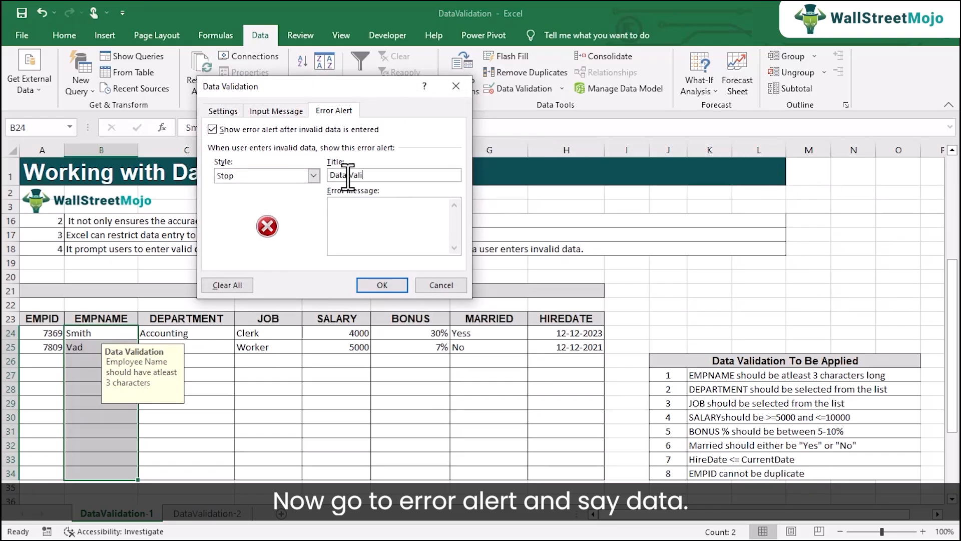
text(dation)
click(361, 210)
text(Invalid emp)
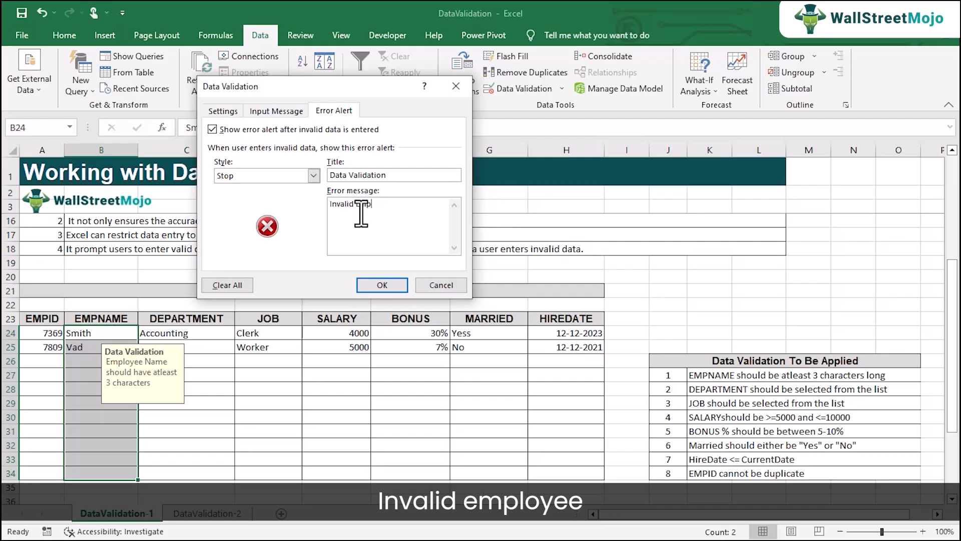
text(loyee Name)
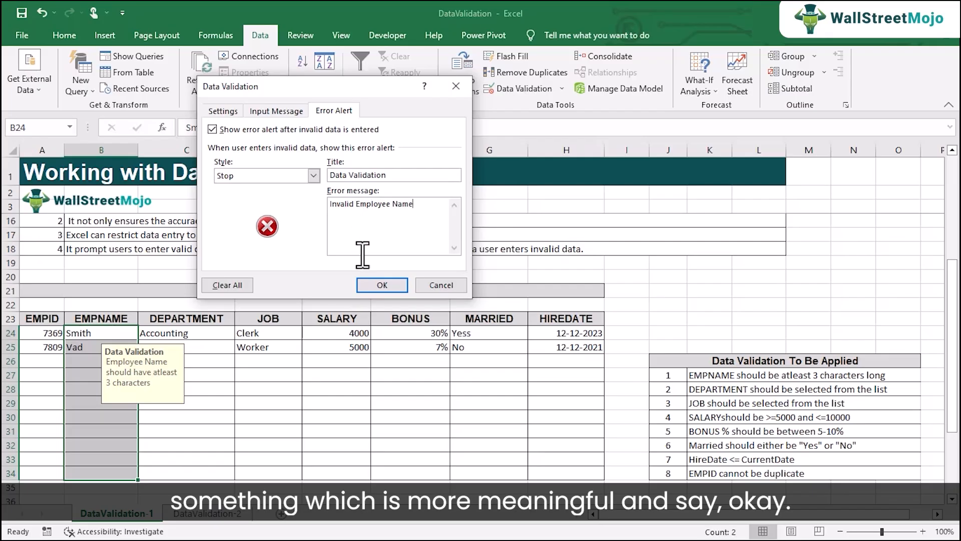
click(383, 285)
- Test the custom error alert by trying to enter "we" in cell B26, retry and abandon the entry
click(88, 360)
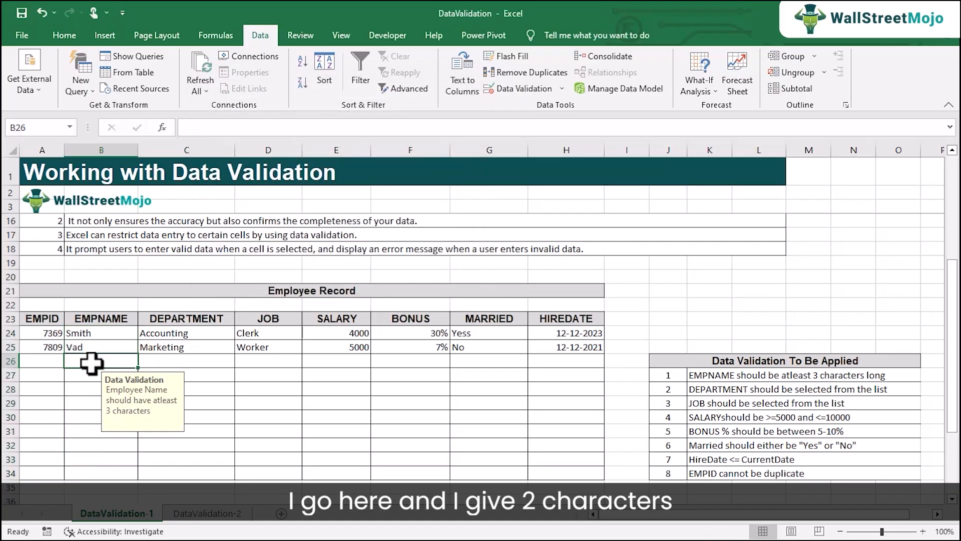
text(we)
key(Return)
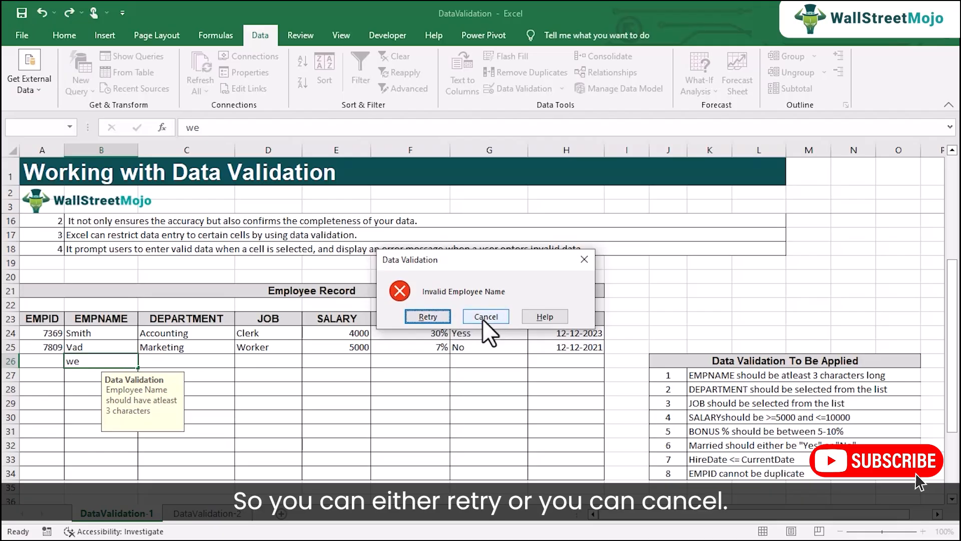
click(441, 319)
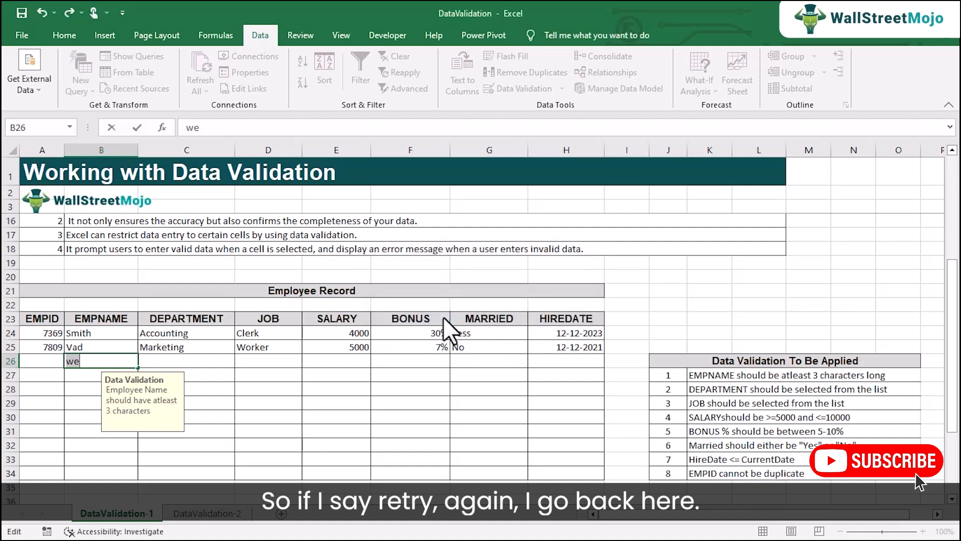
key(Escape)
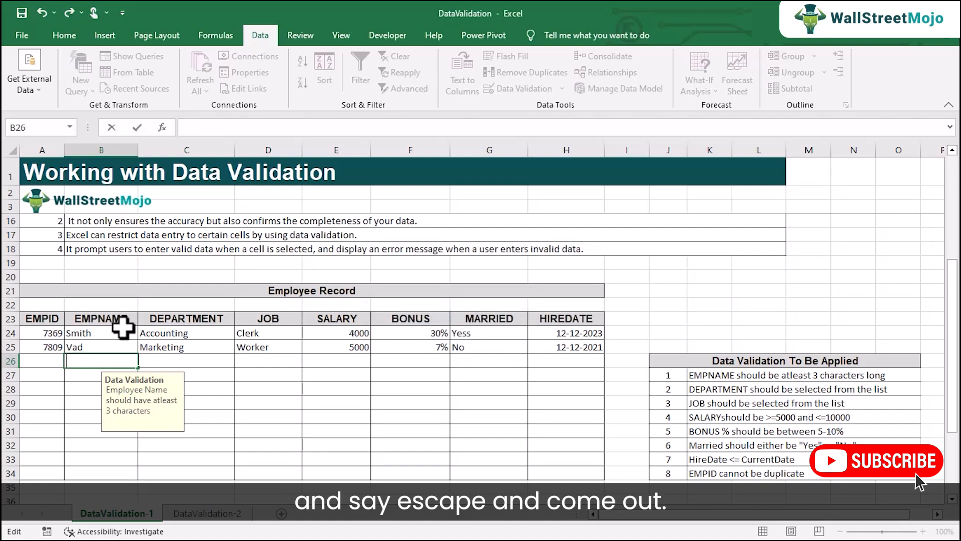
- Change the error alert style for the EMPNAME cells B24:B34 to Warning
key(Escape)
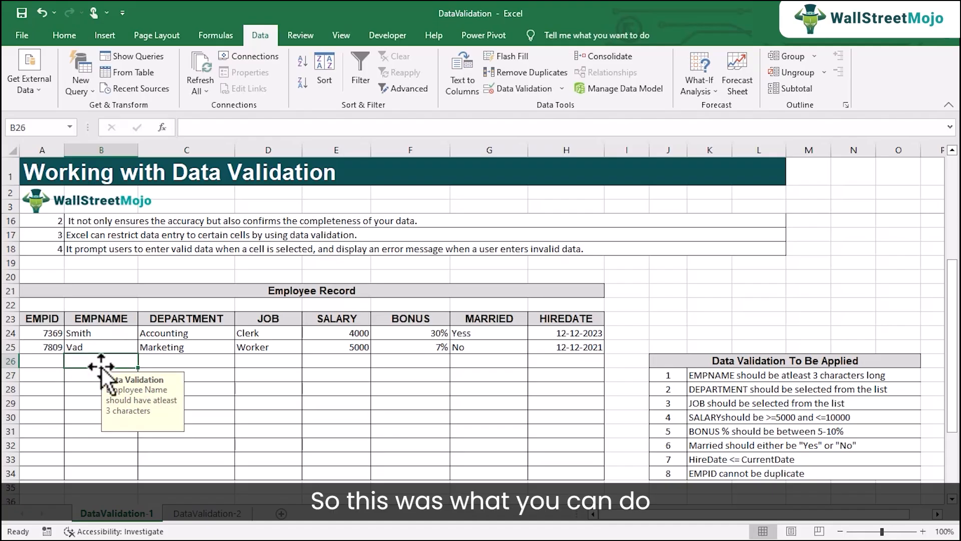
click(95, 334)
drag(103, 357, 116, 470)
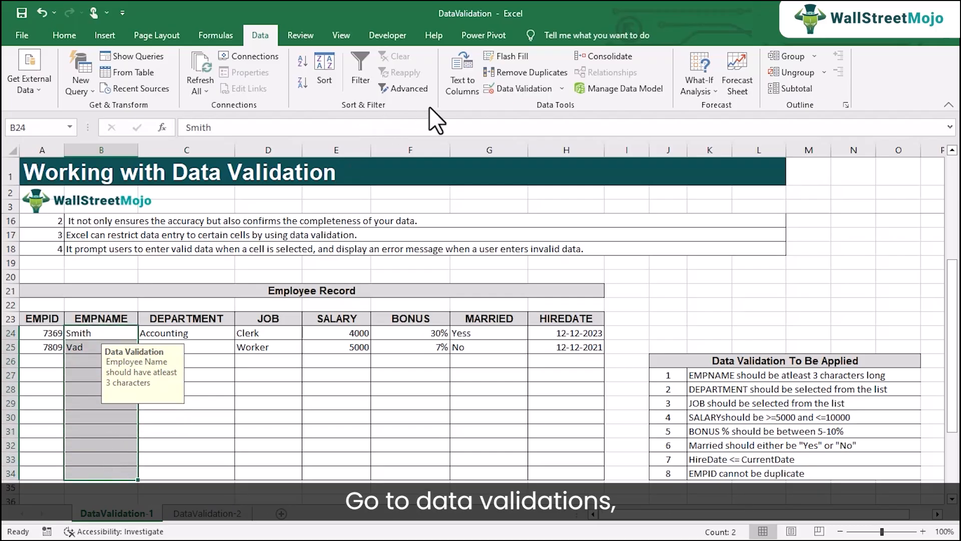
click(509, 92)
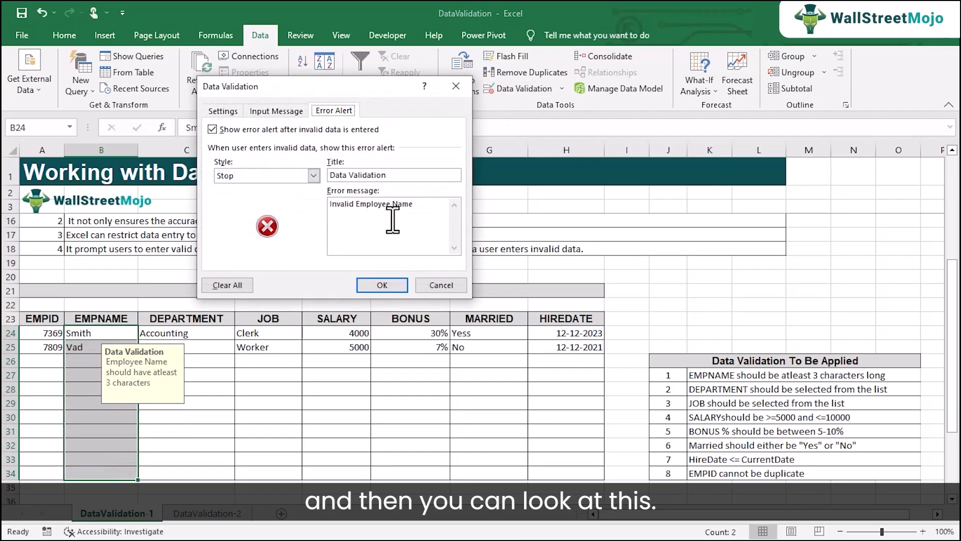
click(314, 178)
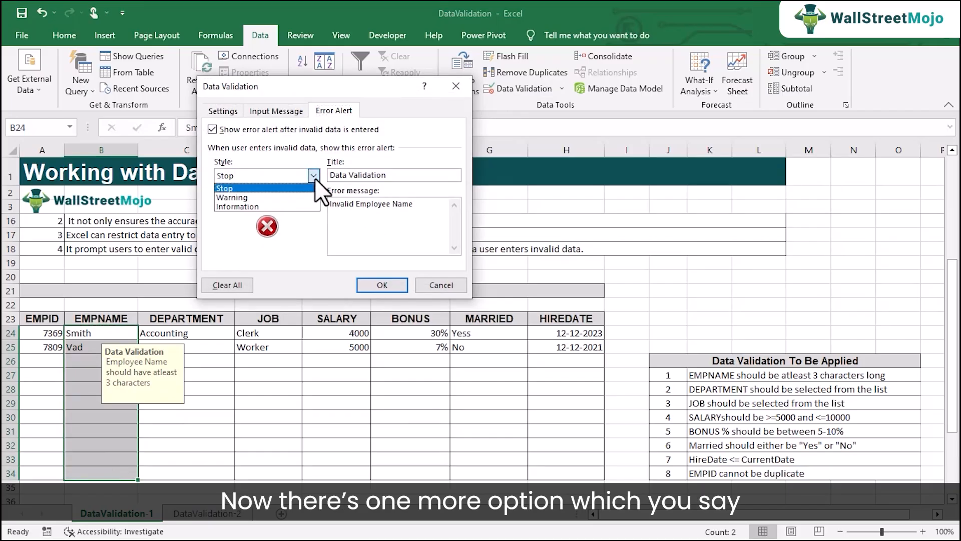
click(299, 195)
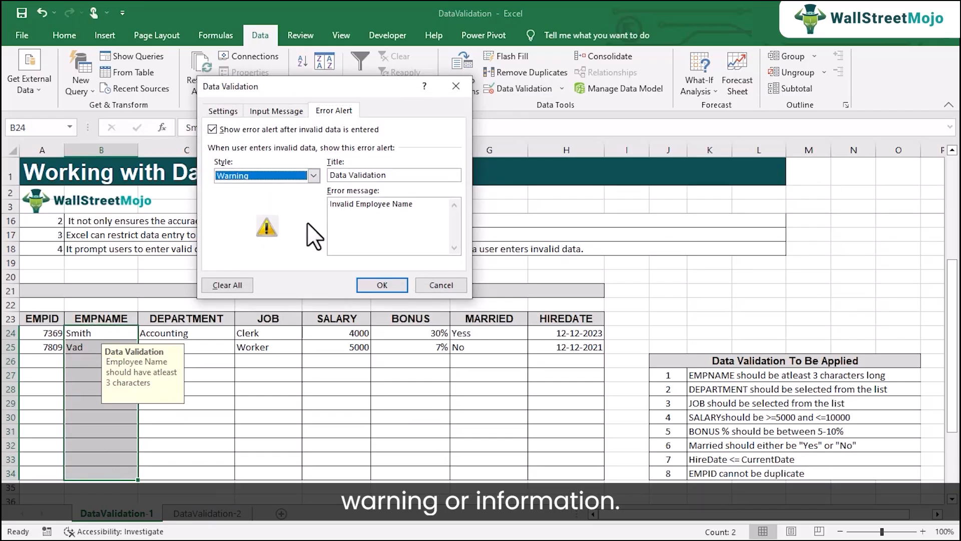
click(376, 285)
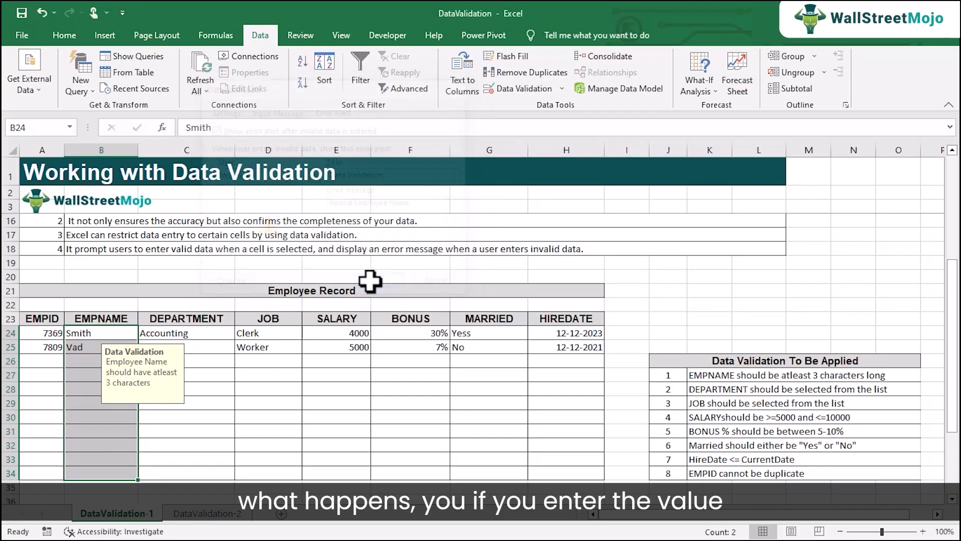
- Test the warning alert by entering "aw" in cell B26 and choosing to continue with the invalid value
click(76, 360)
text(aw)
key(Return)
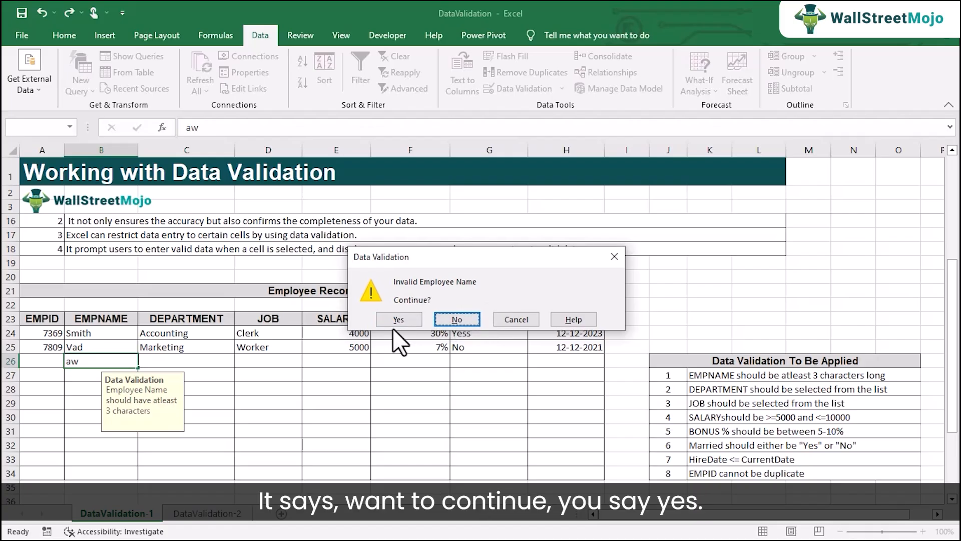
click(410, 321)
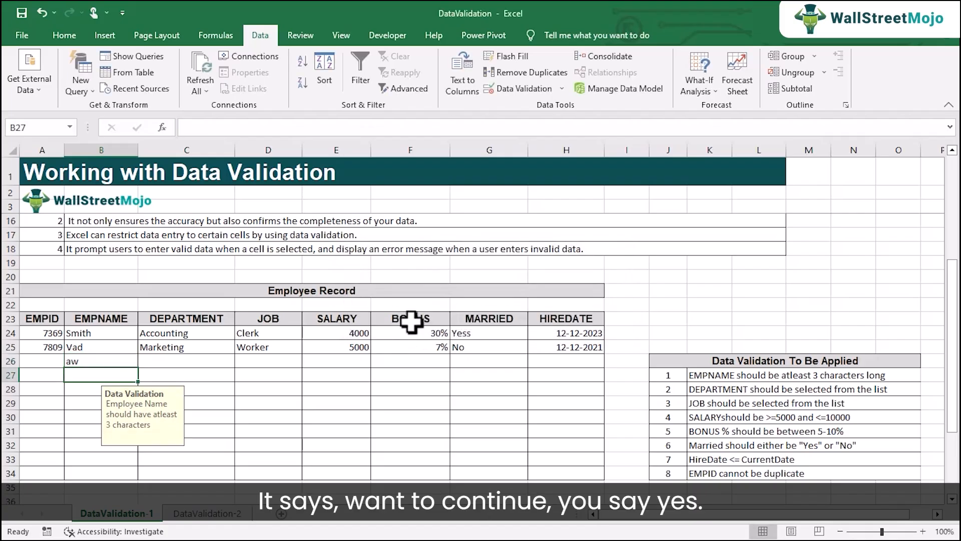